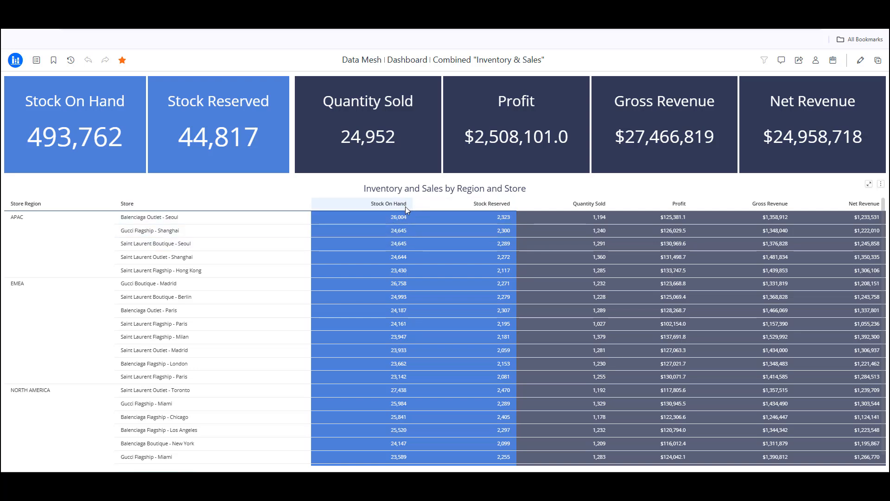
- Inspect the combined Inventory & Sales dashboard and its datasets in edit mode, then close it without saving
mouse_move(478, 207)
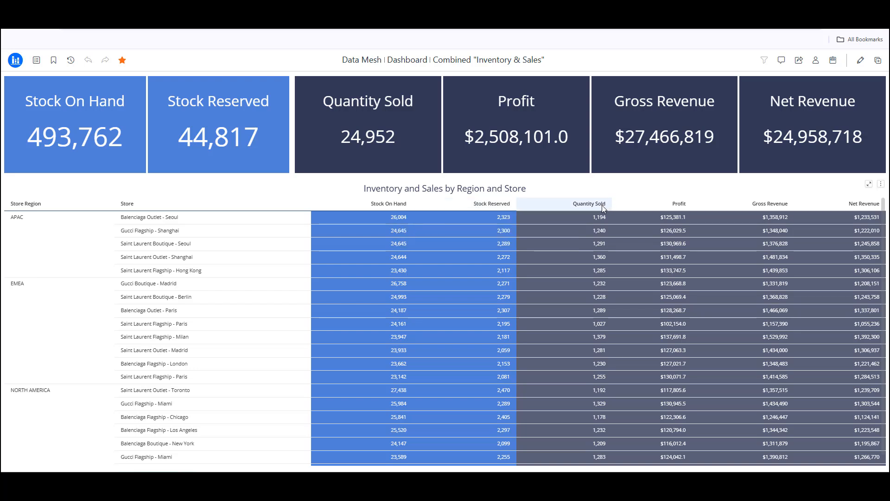
mouse_move(616, 206)
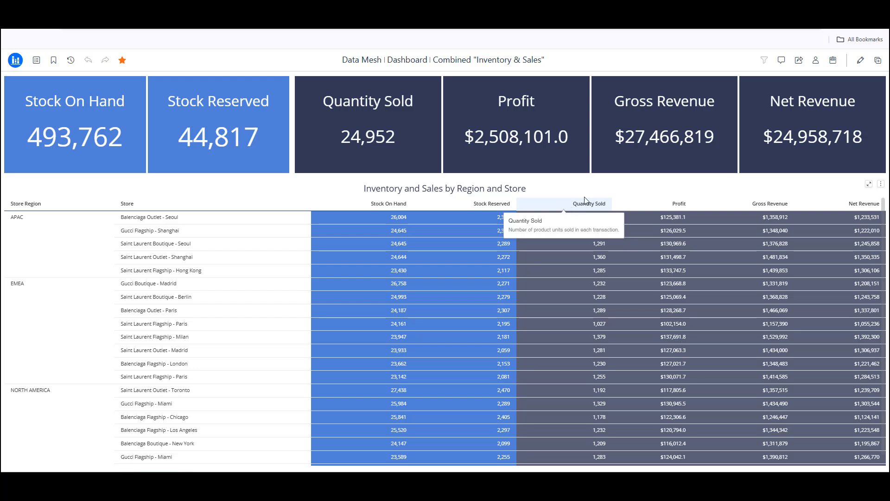
click(861, 62)
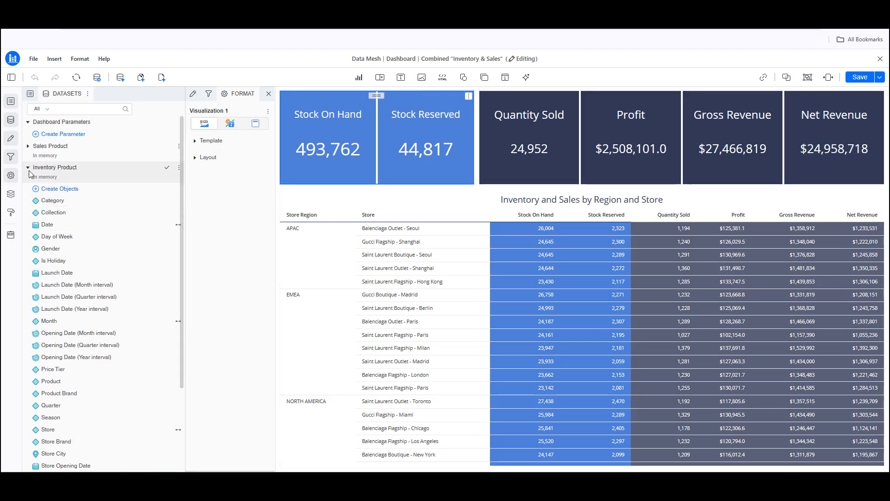
click(28, 148)
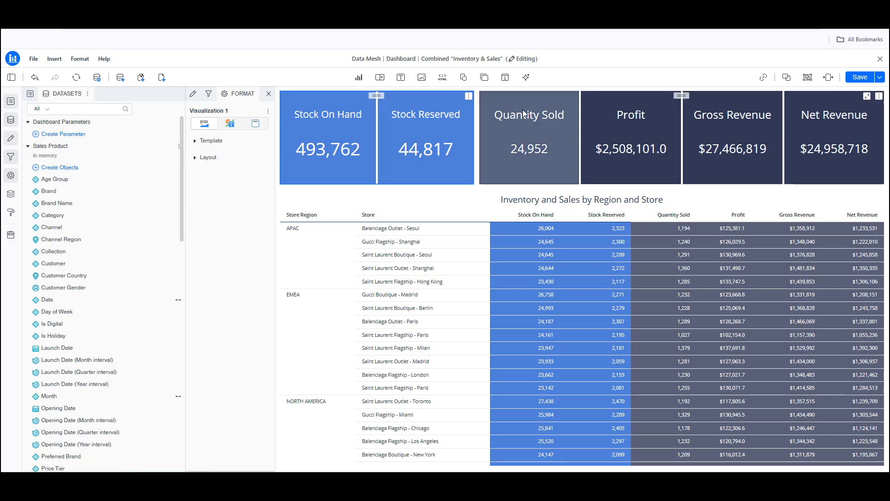
click(880, 59)
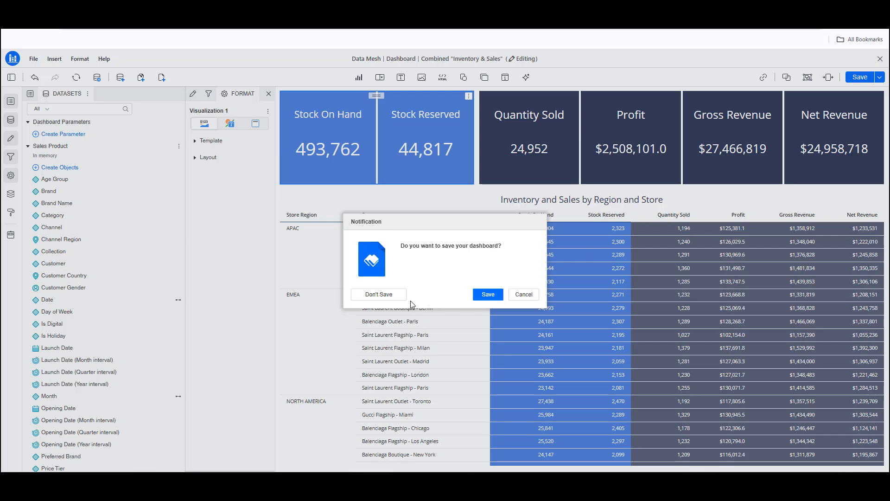
click(394, 299)
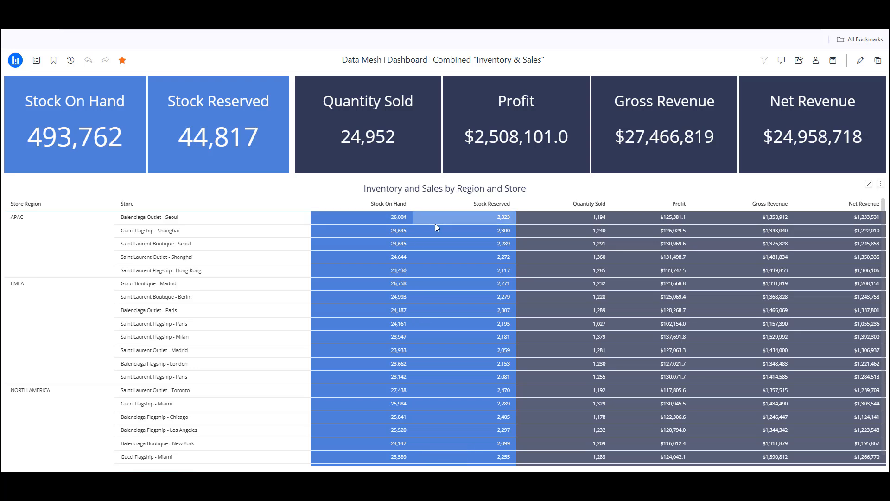
- Switch to Tableau and review the combined dashboard workbook's inventory product and sales product tables
key(alt+Tab)
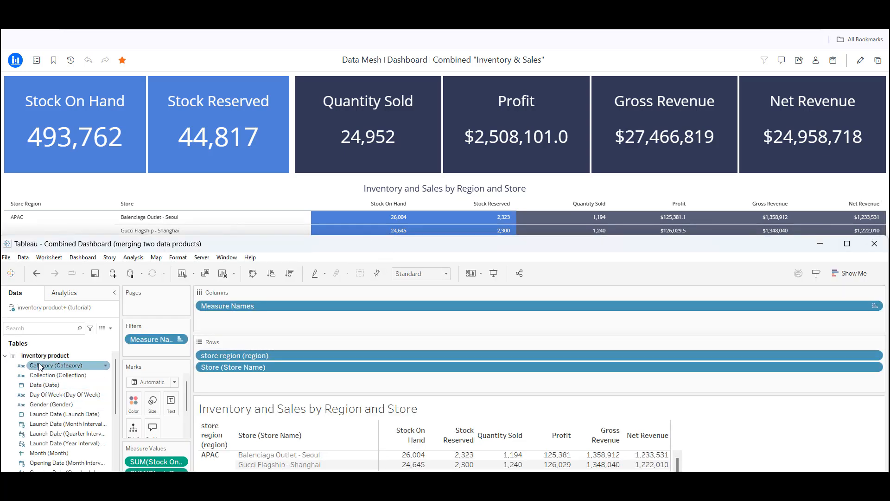
click(5, 355)
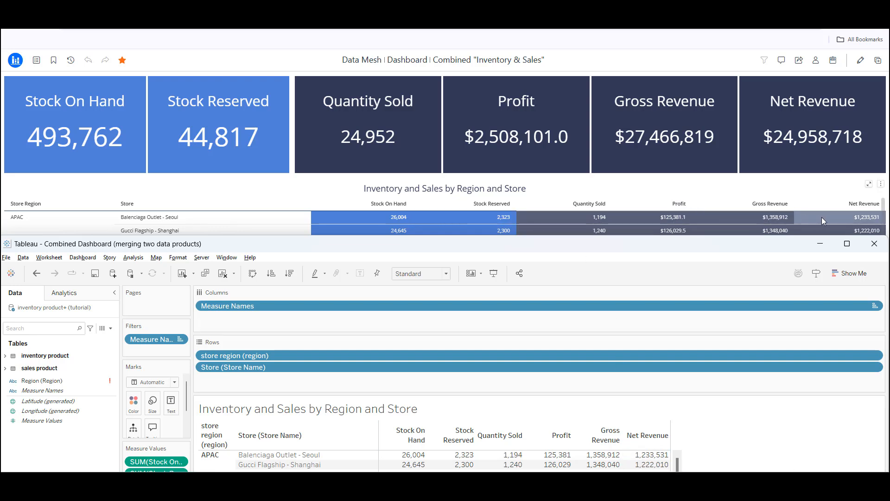
click(676, 228)
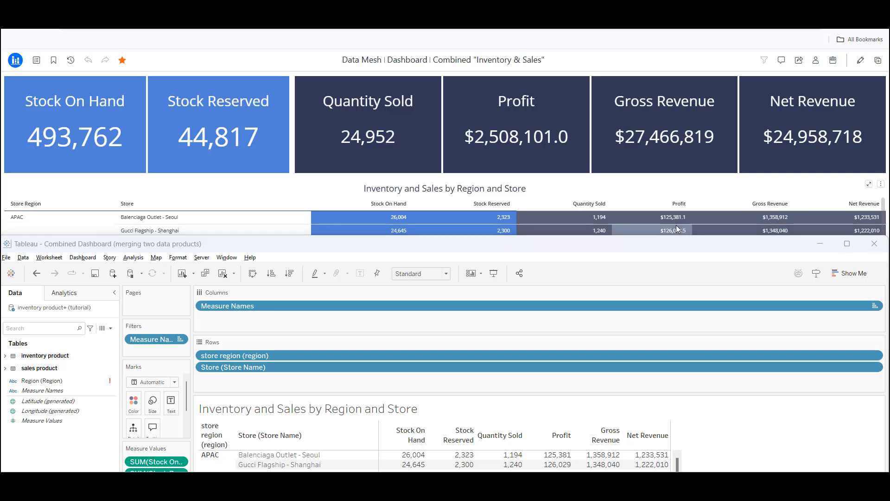
- Switch to DBeaver and review the SQL query joining inventory_product and sales_product summaries by region and store
key(alt+Tab)
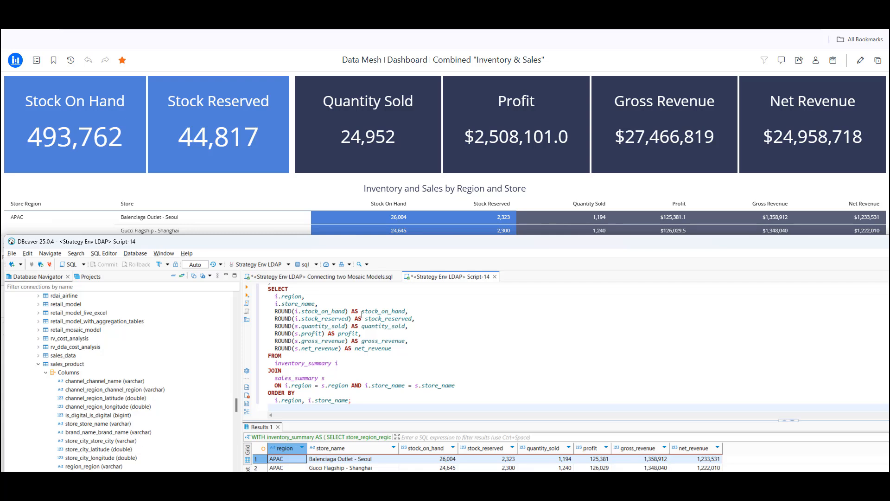
scroll(338, 331, up, 5)
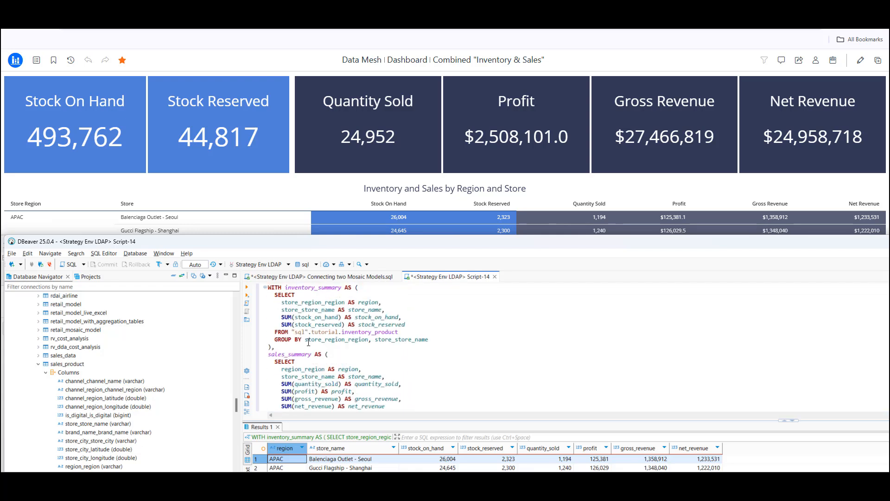
drag(342, 332, 399, 332)
scroll(389, 348, down, 2)
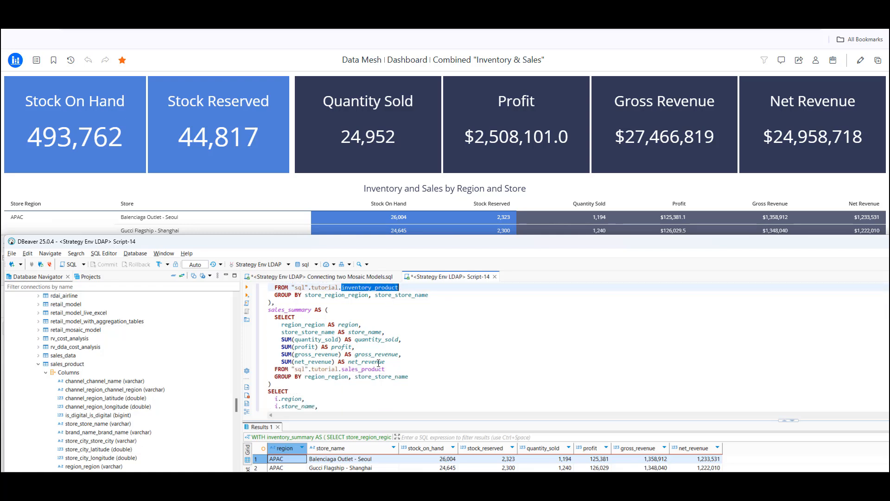
drag(342, 369, 381, 368)
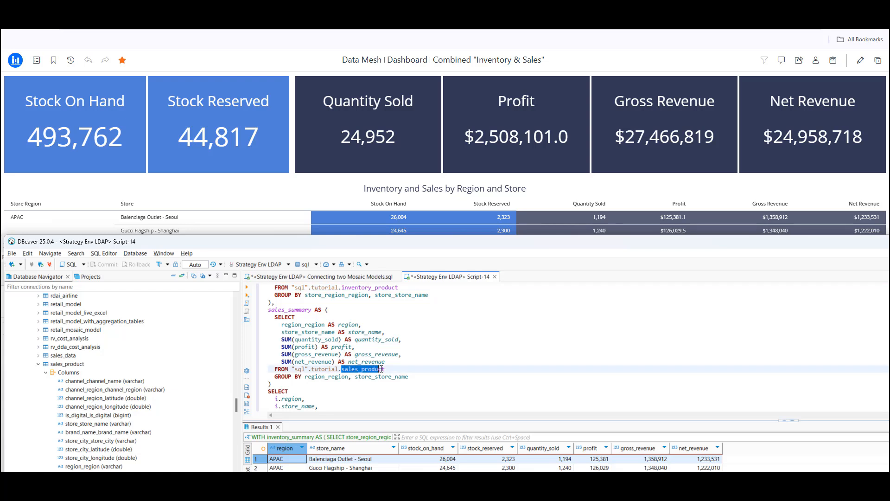
scroll(436, 368, down, 2)
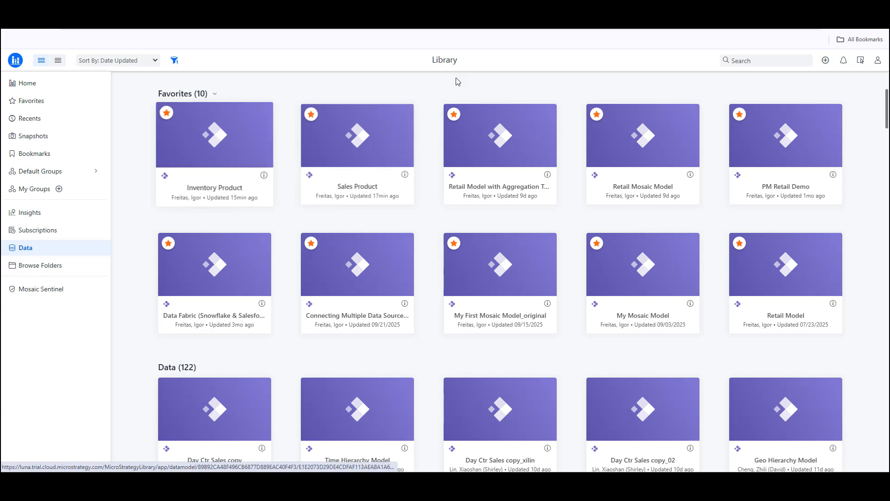
- Create a new Mosaic model in the Tutorial project
click(827, 61)
click(846, 139)
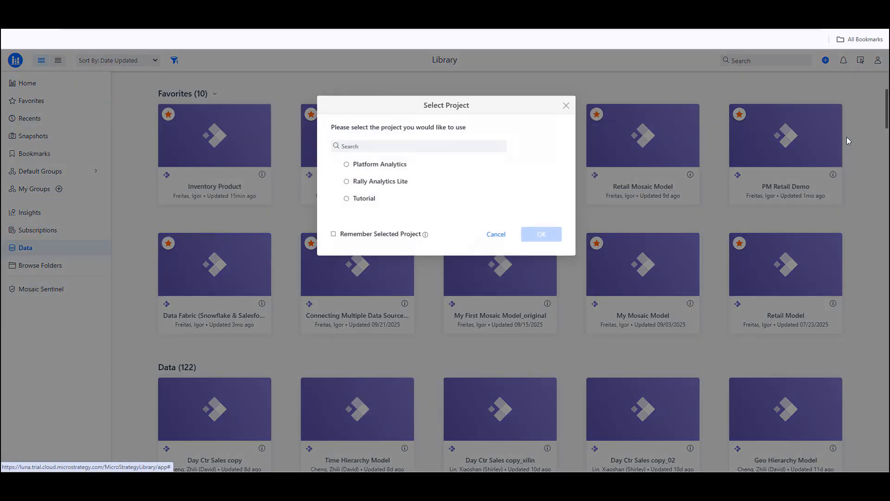
click(376, 199)
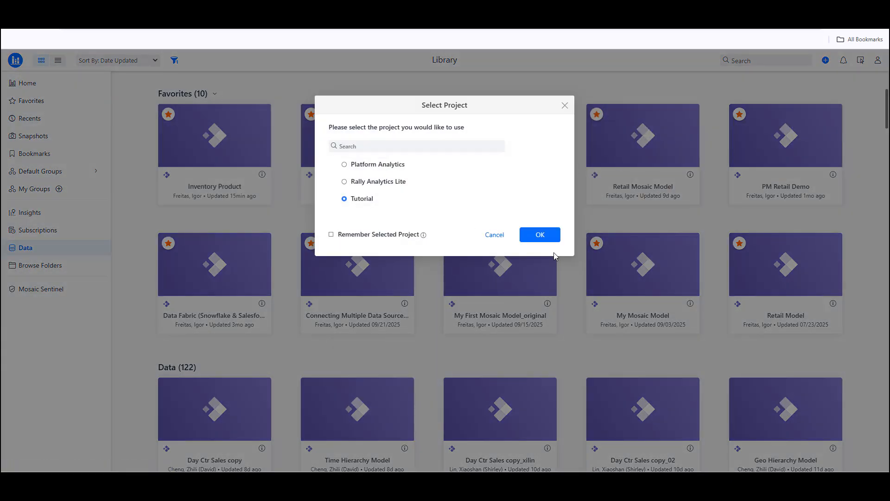
click(543, 235)
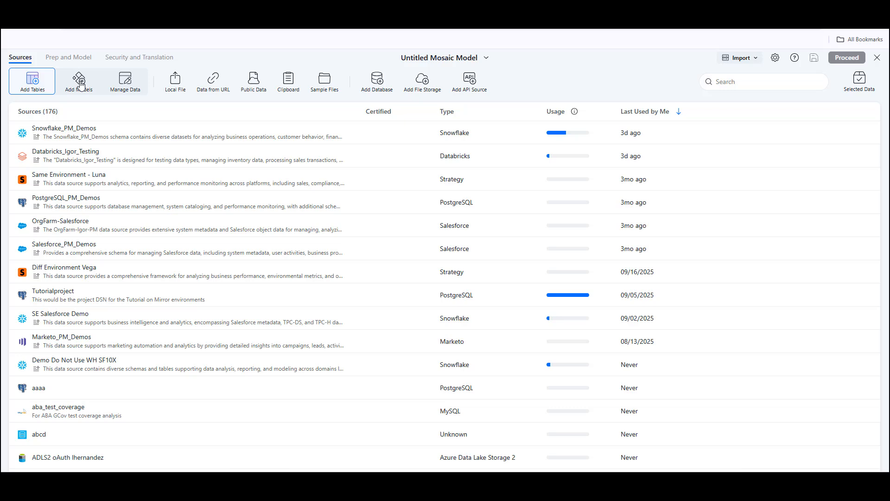
- Search existing models for "product", add Sales Product and Inventory Product to the model, and proceed to modeling
click(80, 84)
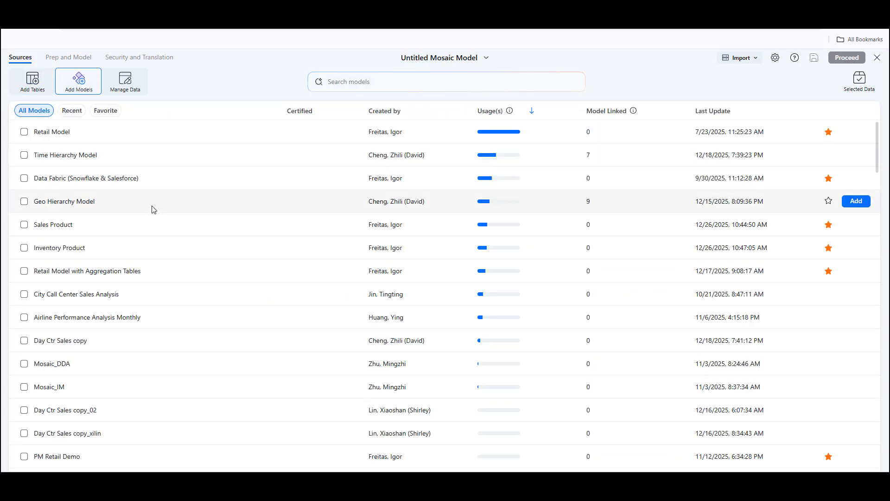
click(390, 82)
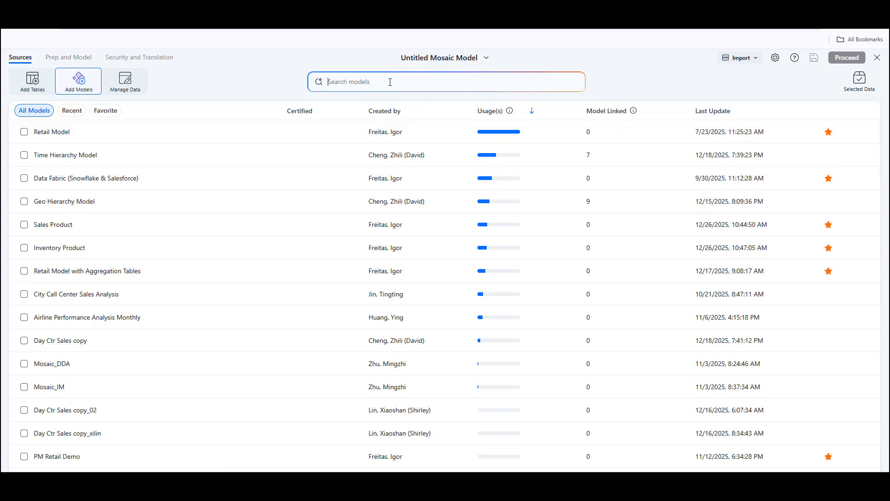
text(product)
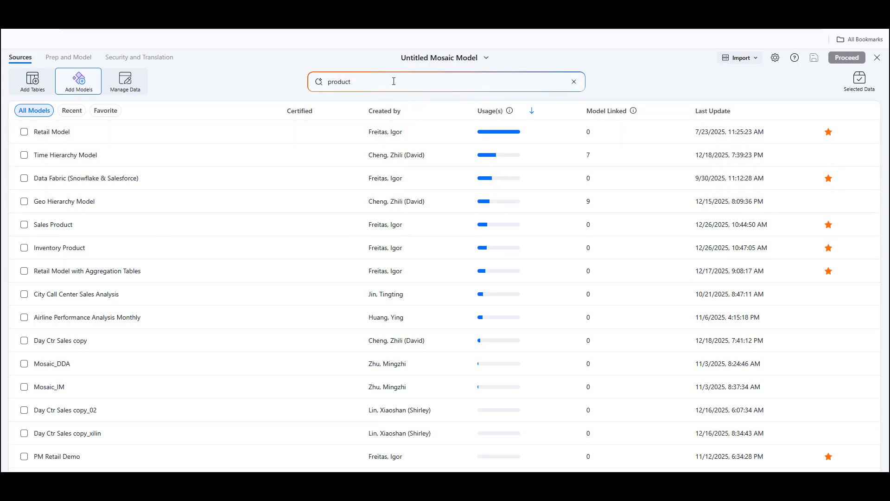
key(Return)
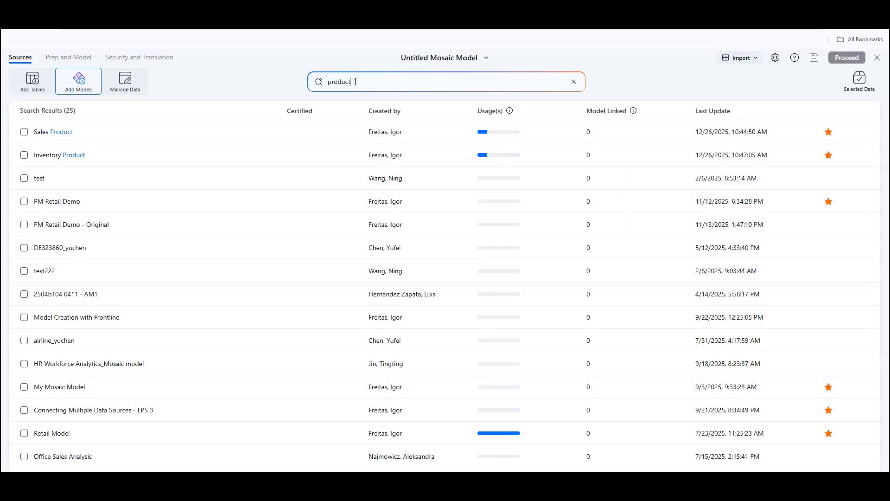
click(24, 132)
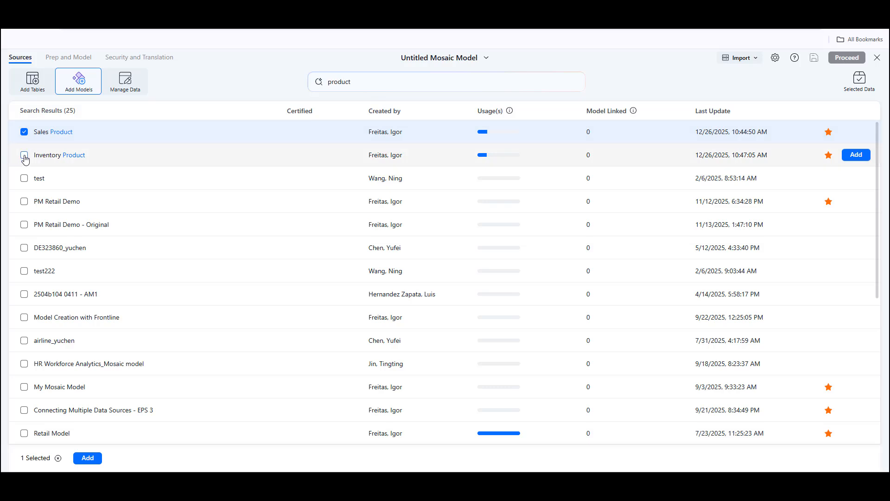
click(24, 156)
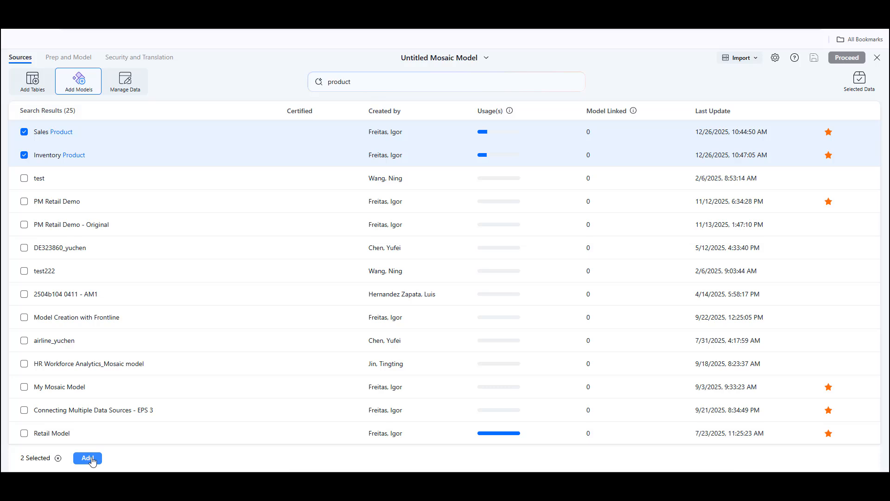
click(88, 458)
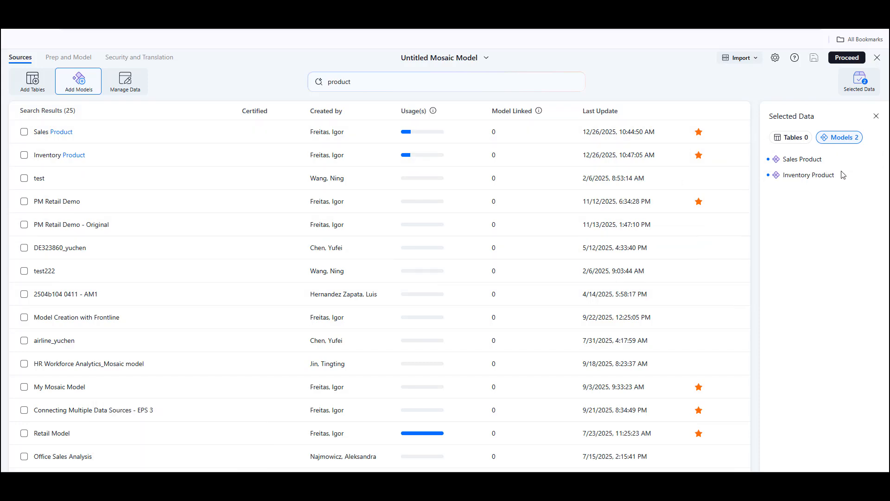
mouse_move(819, 177)
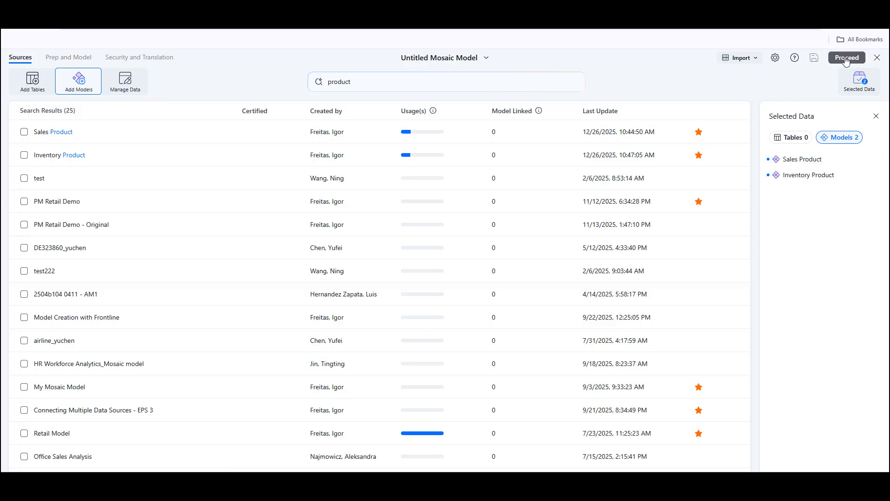
click(847, 57)
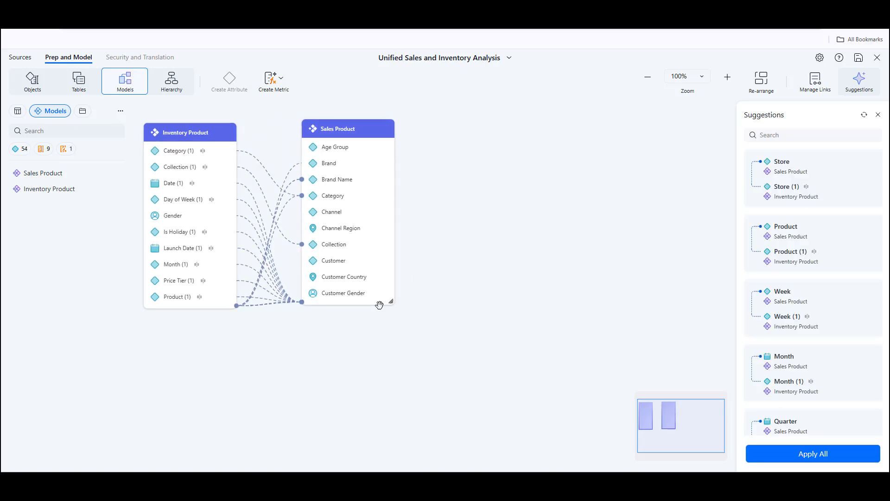
- Enlarge the Sales Product and Inventory Product cards on the canvas to show all their attributes
drag(379, 305, 378, 447)
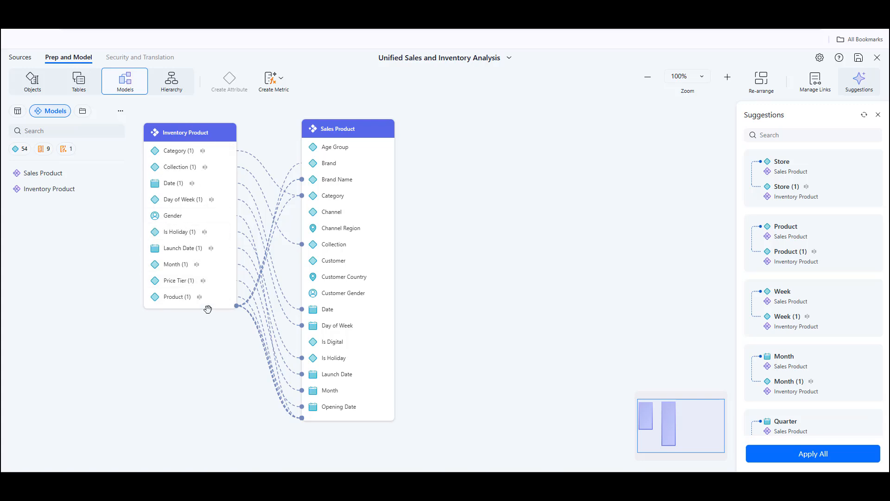
click(217, 140)
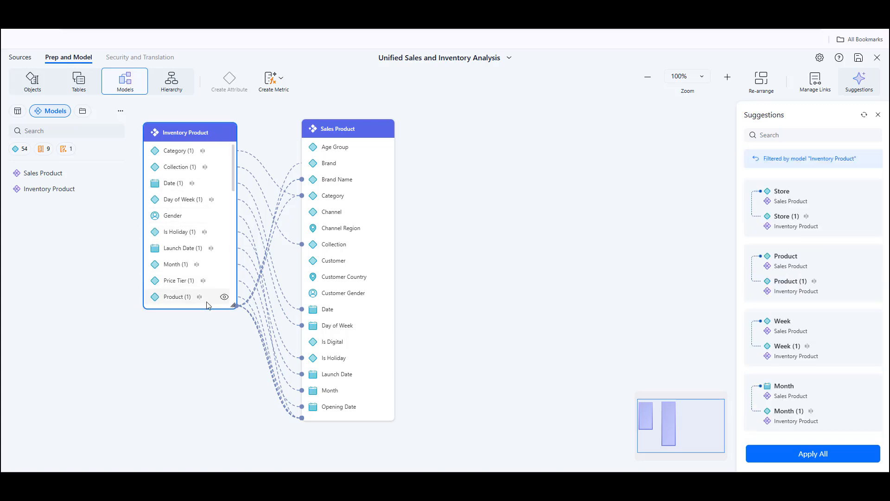
drag(206, 309, 202, 454)
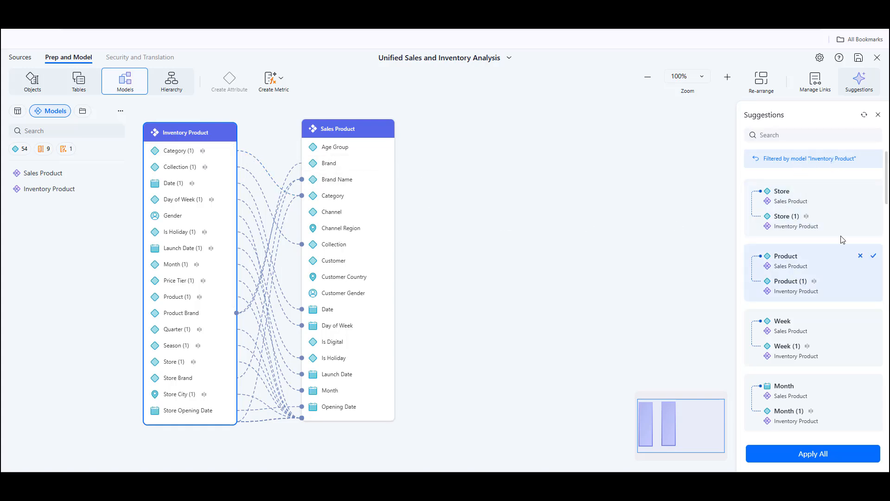
- Apply the suggested link between Store in Sales Product and Store in Inventory Product
click(831, 199)
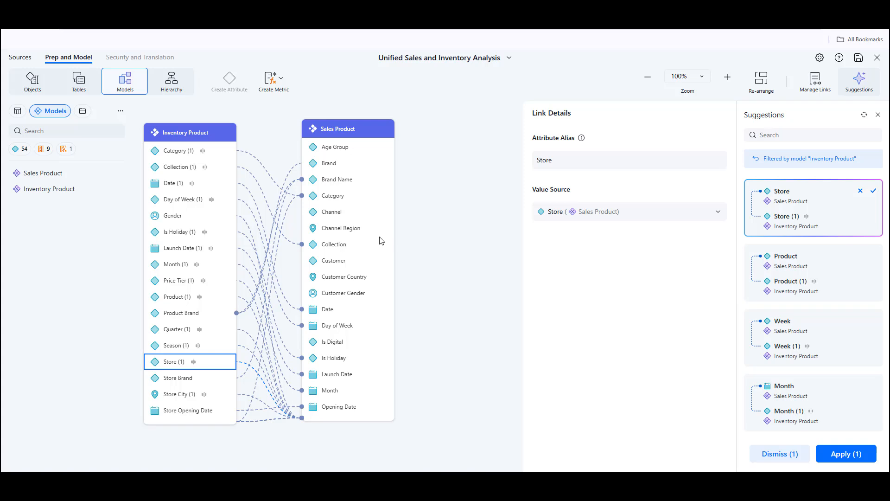
click(842, 455)
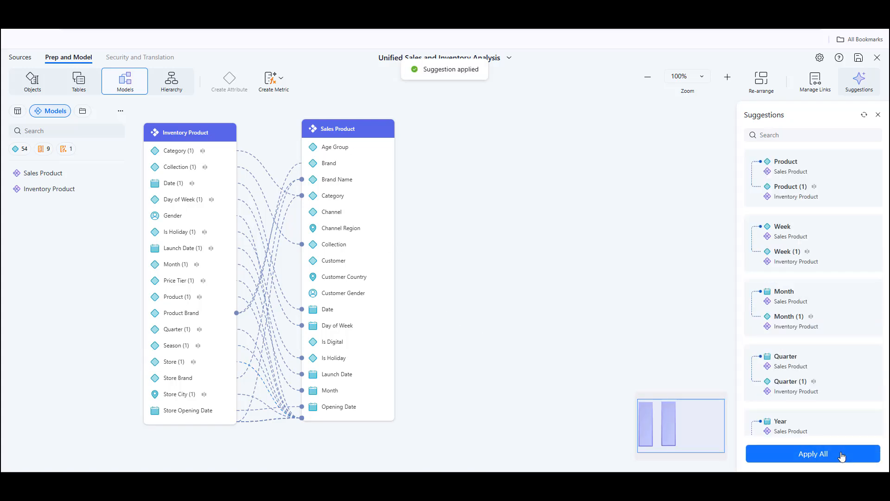
- Review the Product suggestion against Sales Product's Product attribute and accept the link between Product and Product (1)
mouse_move(826, 164)
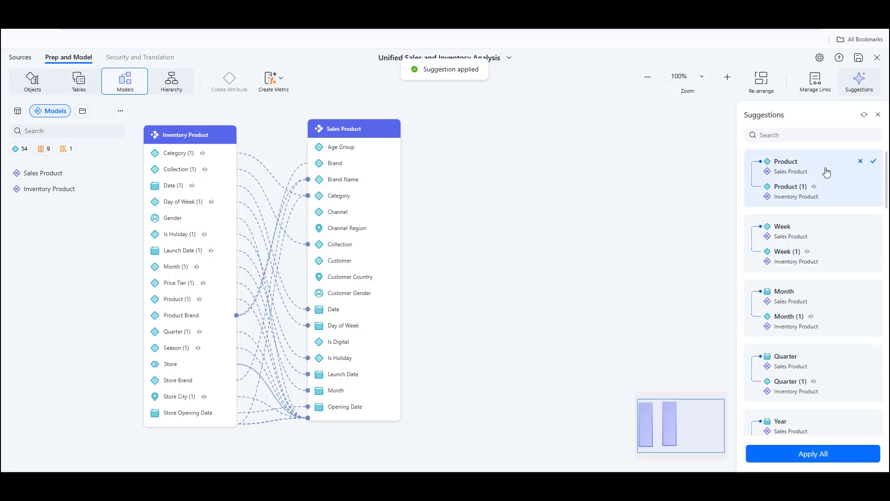
click(833, 180)
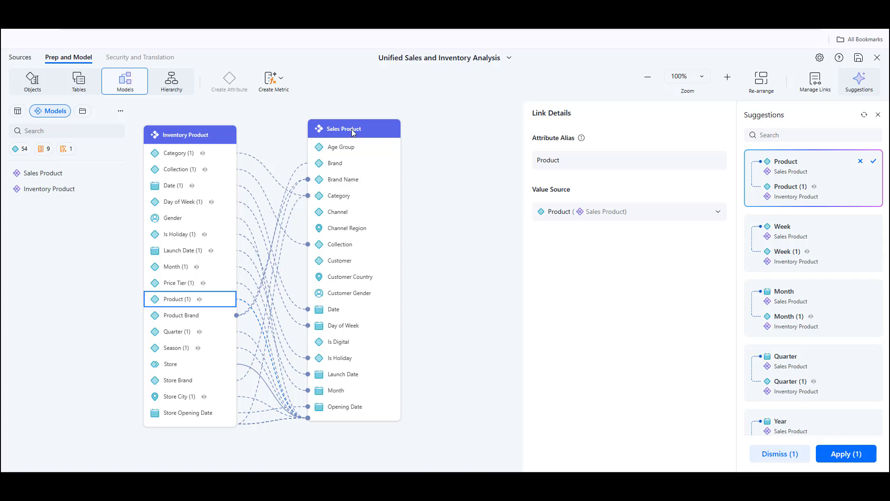
click(377, 323)
scroll(377, 324, down, 10)
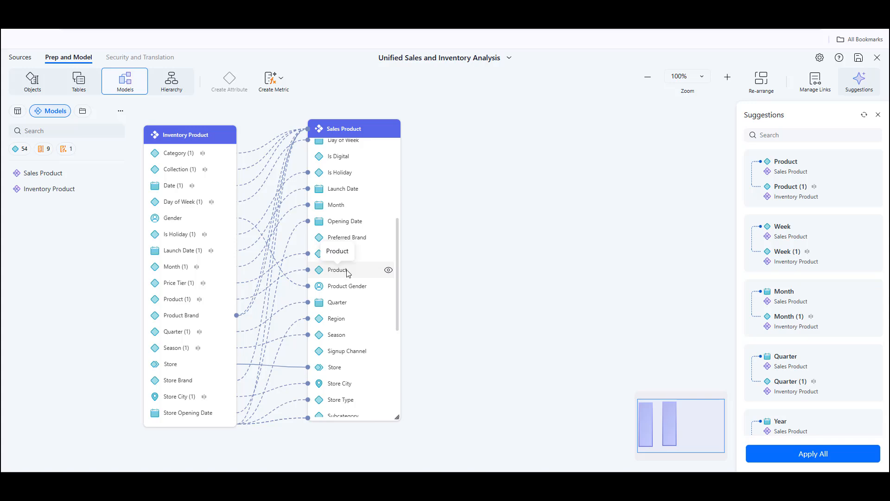
mouse_move(803, 168)
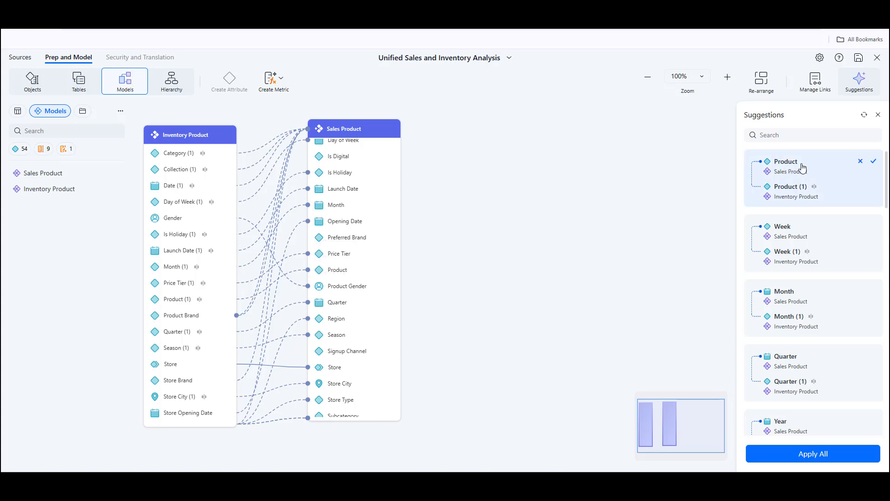
click(874, 162)
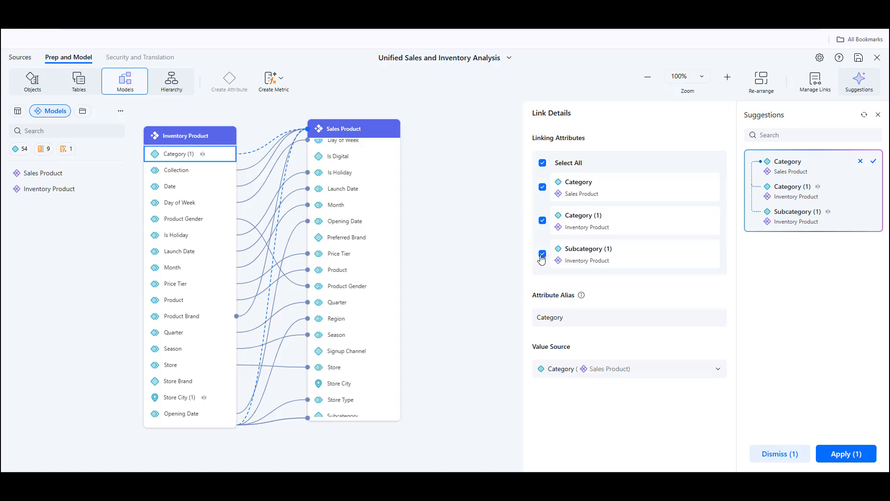
- Exclude Subcategory (1) from the Category link suggestion and apply it
click(542, 254)
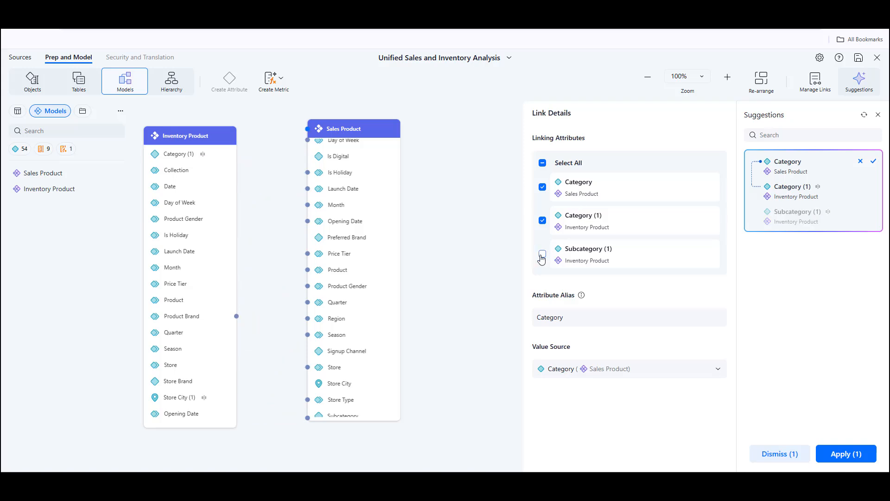
click(840, 456)
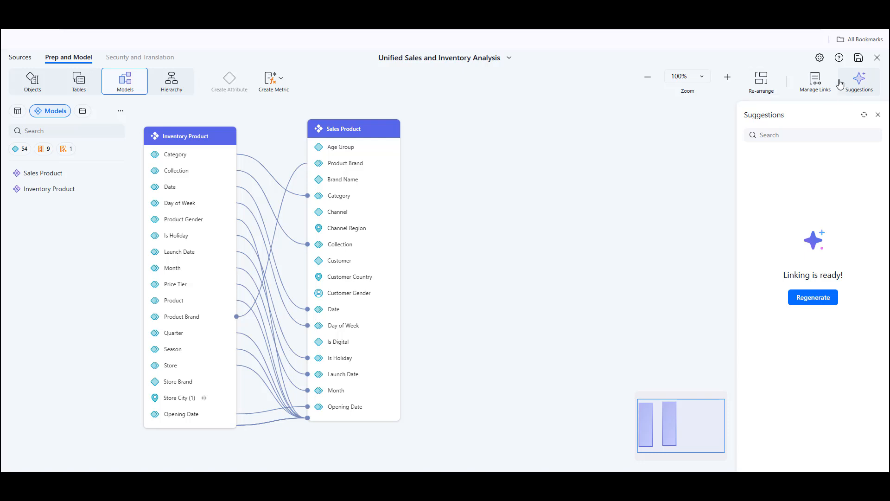
- Open Manage Links to review the links between the two models
click(814, 87)
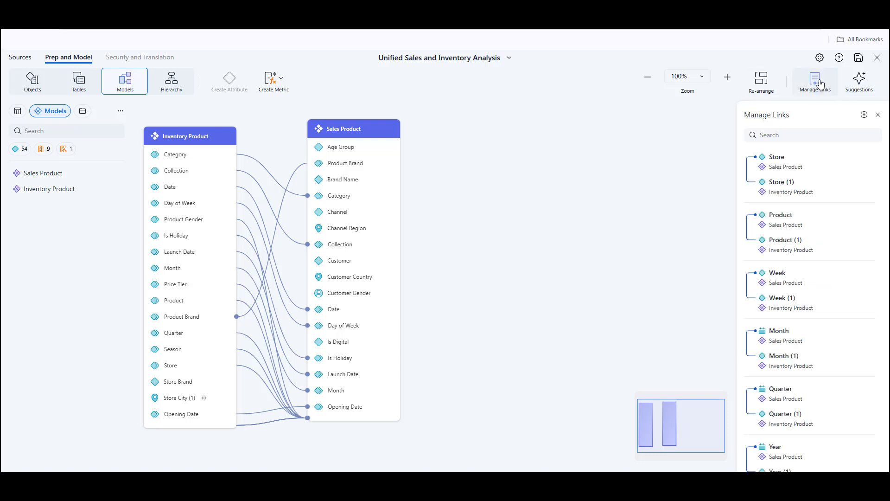
mouse_move(827, 173)
mouse_move(380, 165)
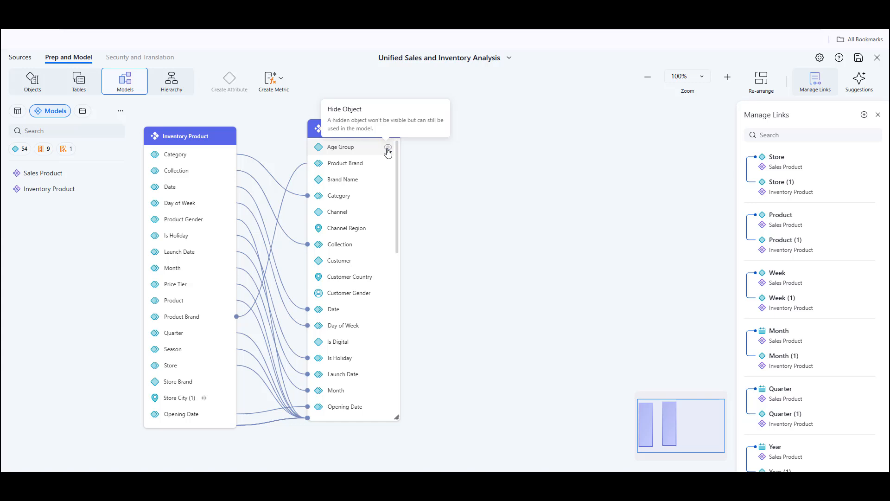
- Hide the Age Group, Product Brand, Brand Name and Category attributes in Sales Product
click(388, 147)
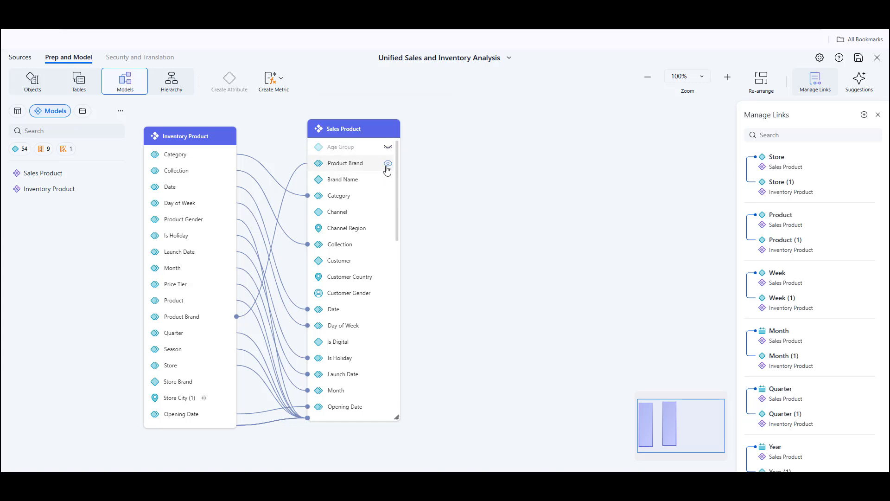
click(387, 165)
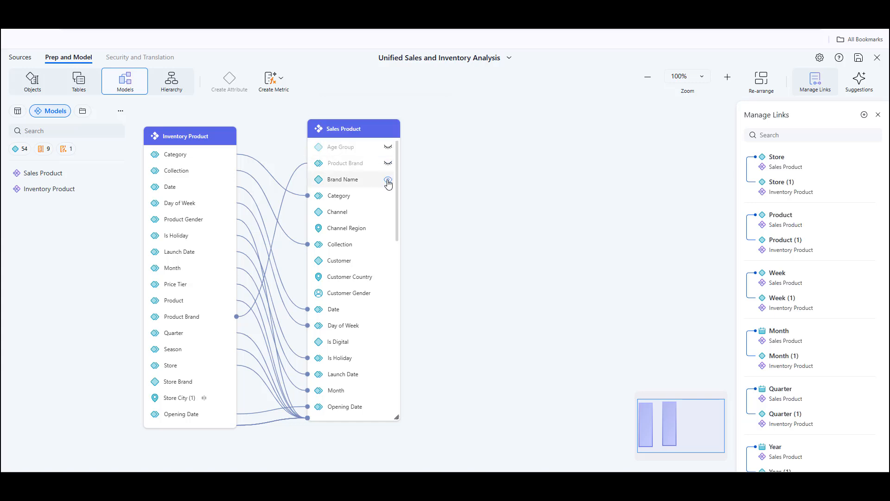
click(388, 180)
click(388, 195)
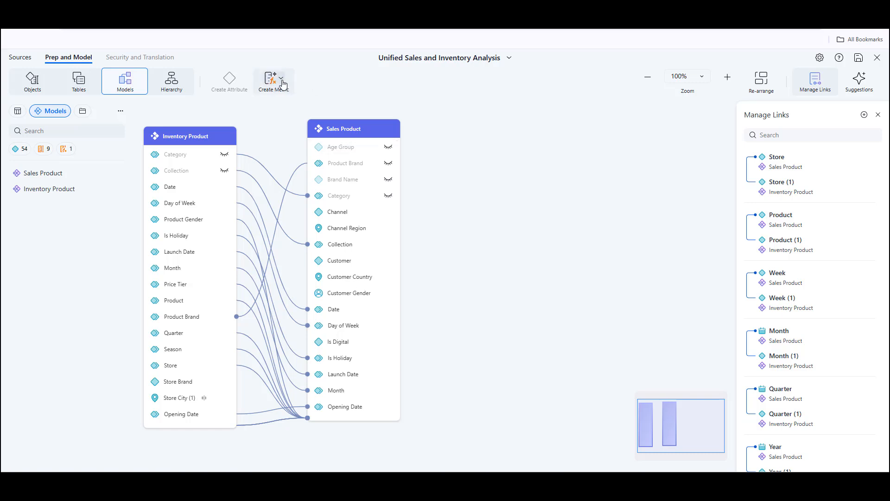
- Inspect the attribute hierarchy and the sources list, returning to the model view
click(169, 85)
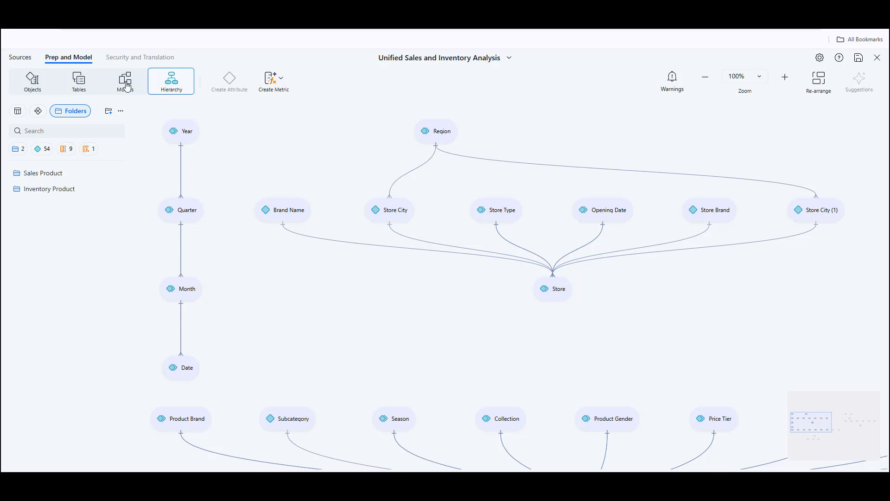
click(126, 87)
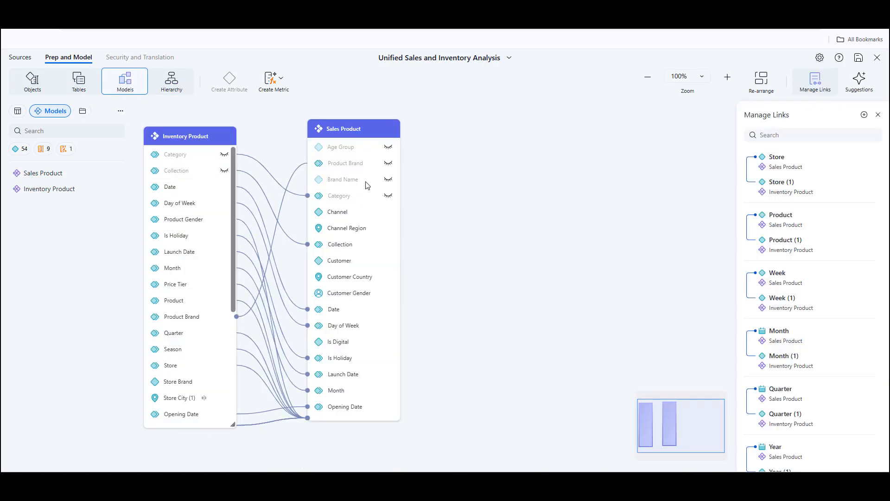
click(18, 58)
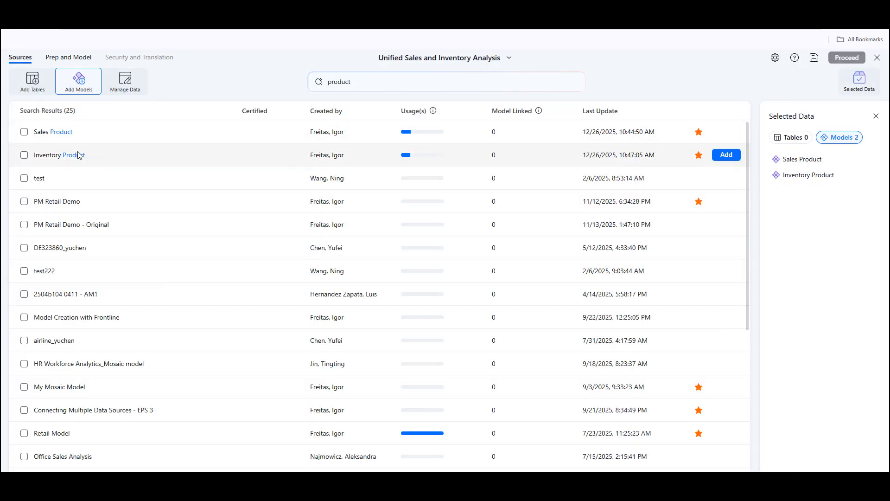
mouse_move(75, 151)
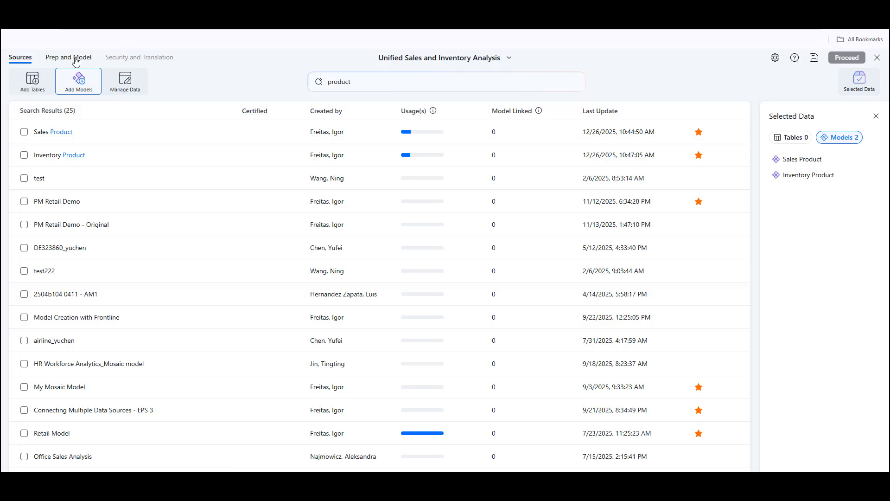
click(76, 60)
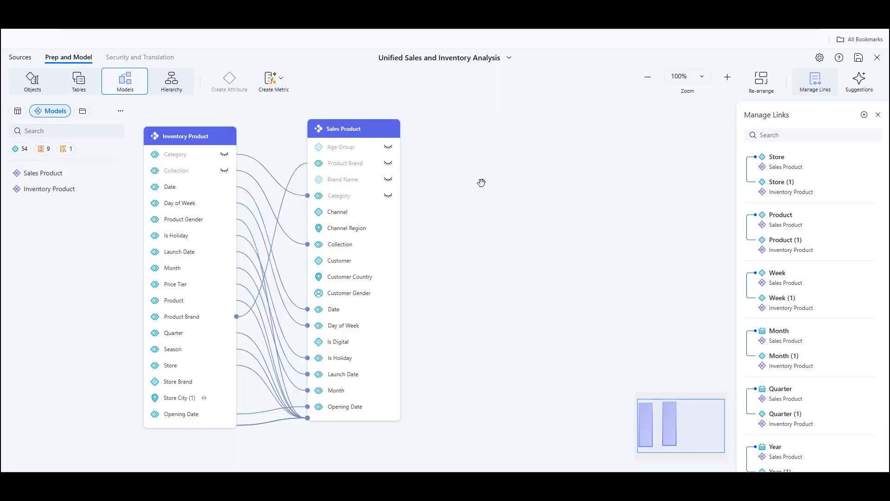
- Save the Mosaic model as Linked Models in the Model Linking folder
click(859, 60)
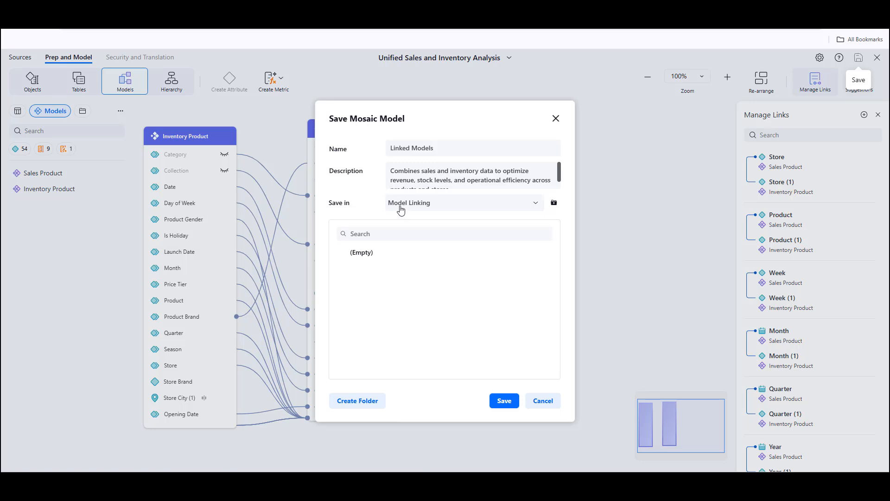
click(505, 401)
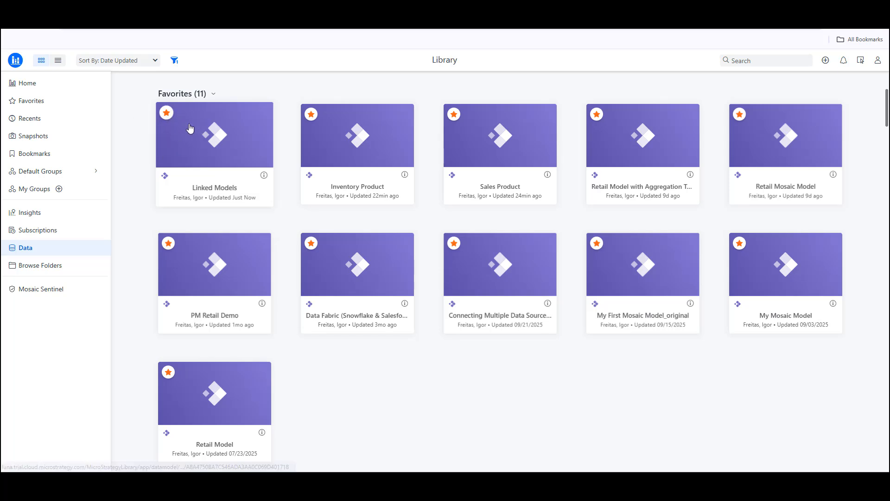
- Create a dashboard from the Linked Models model and browse its Sales Product and Inventory Product datasets
right_click(224, 135)
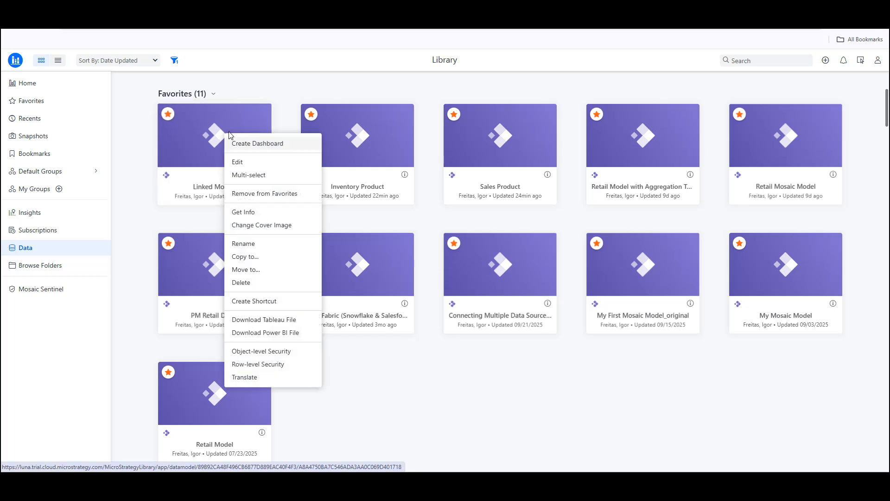
click(294, 147)
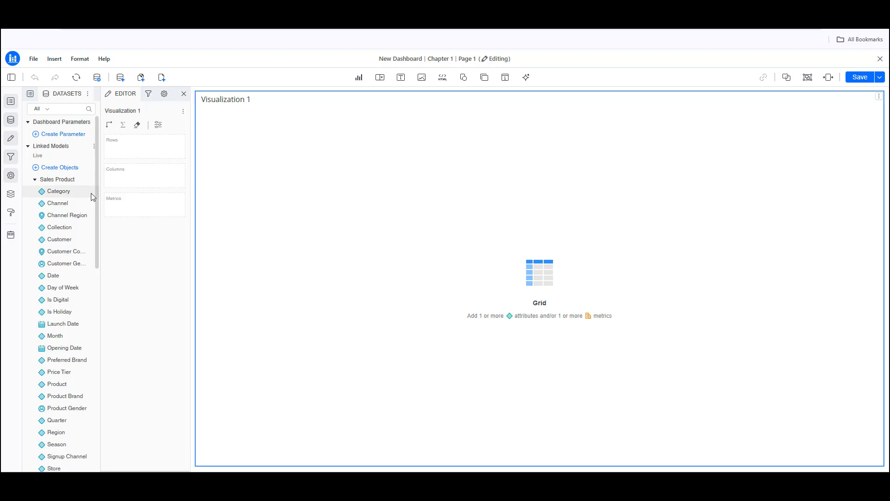
click(35, 180)
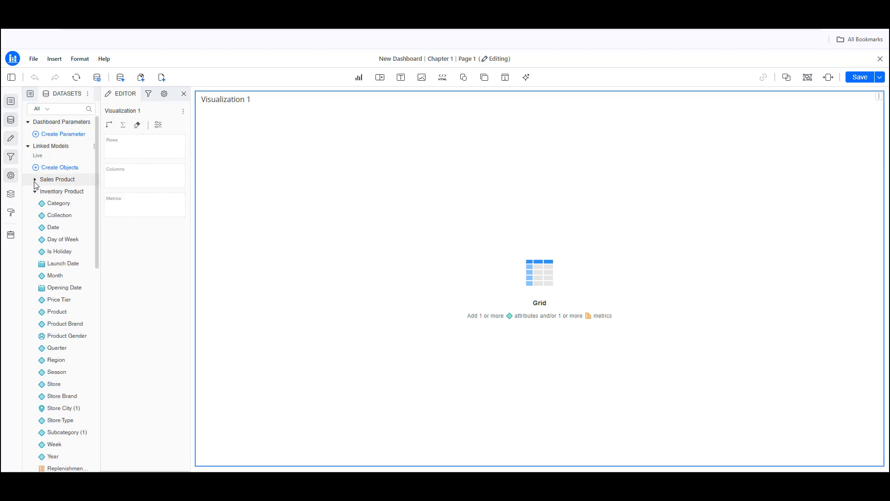
click(35, 191)
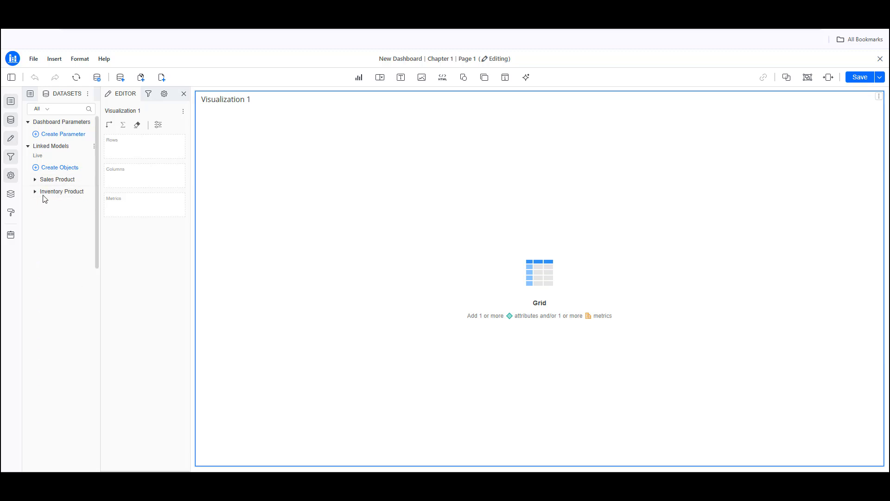
click(35, 179)
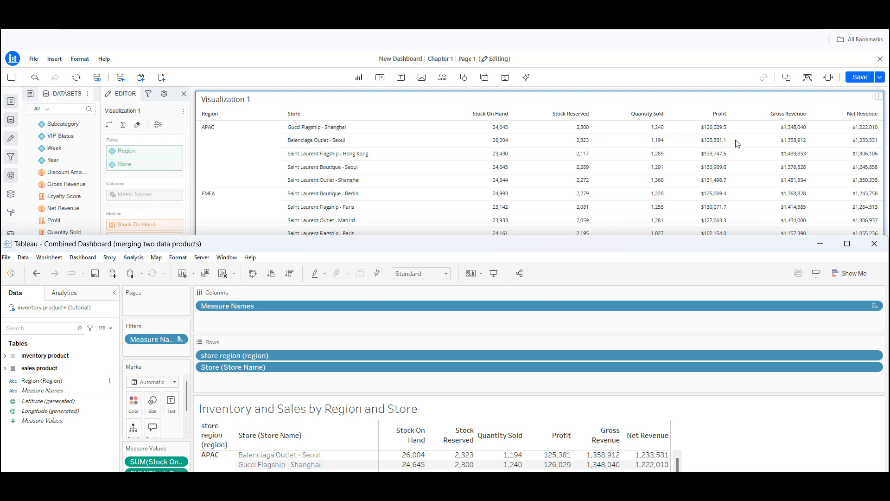
- In Power BI Desktop, connect live to the server as a SQL Server Analysis Services database
click(658, 60)
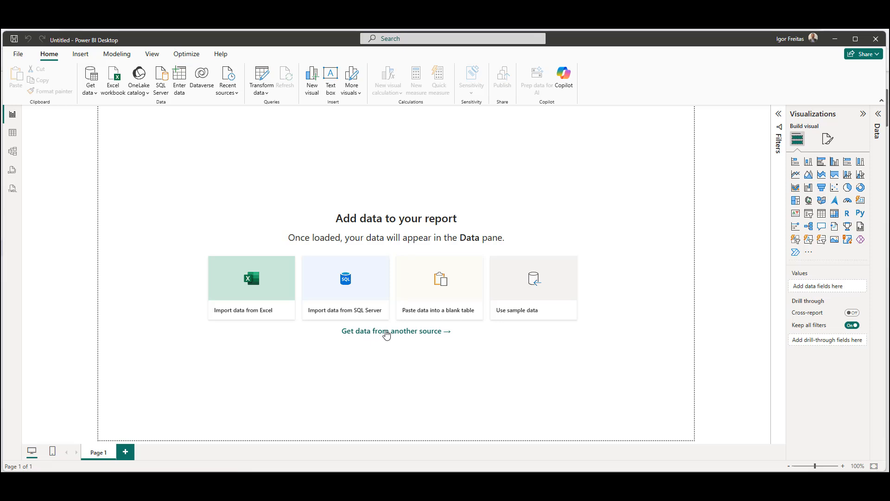
click(387, 331)
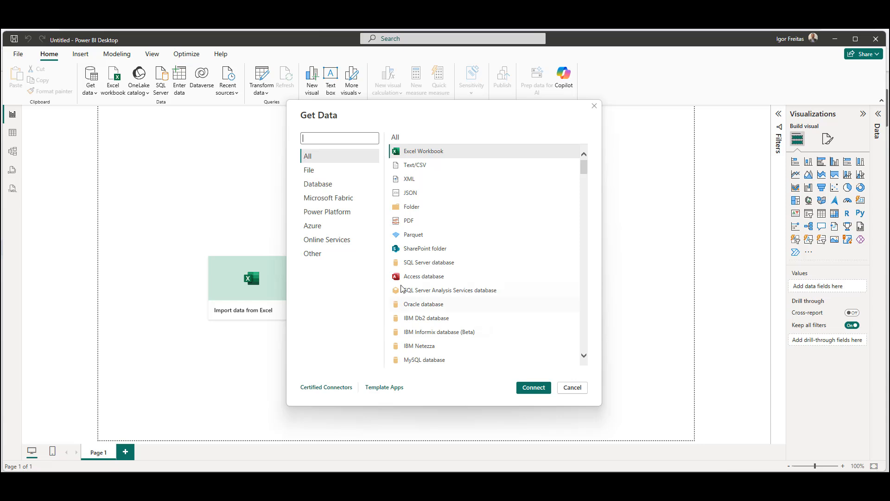
click(445, 296)
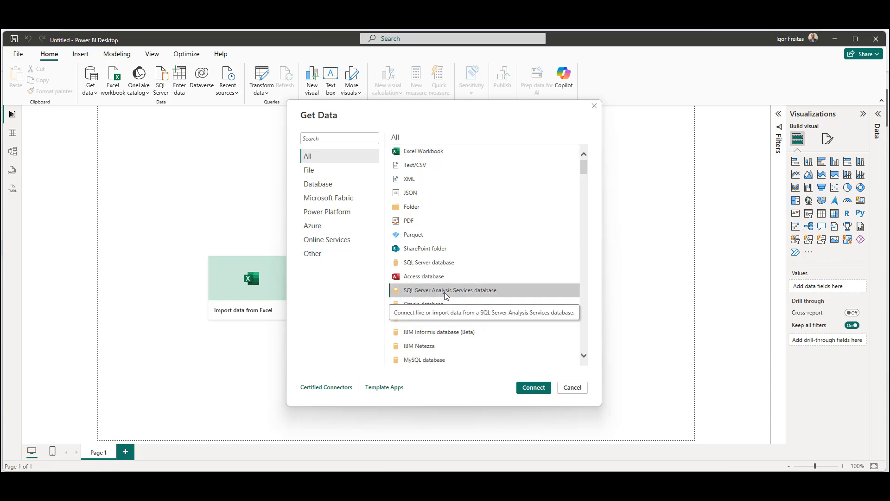
click(537, 391)
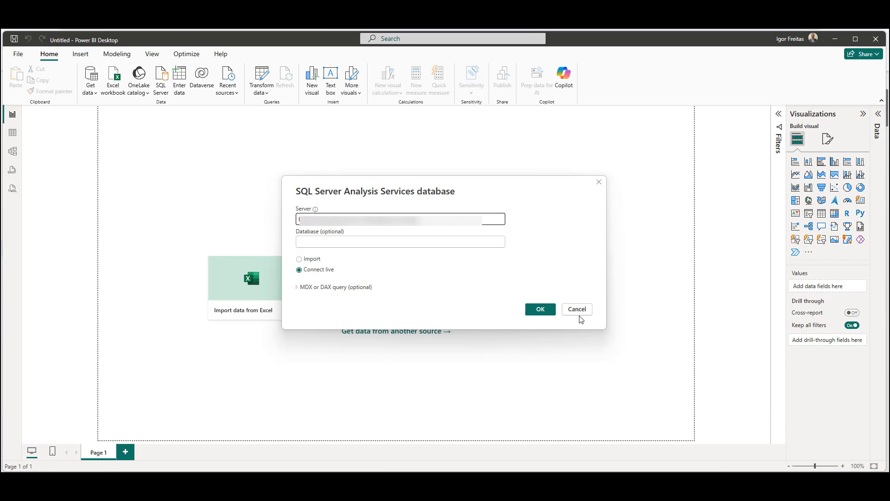
click(549, 313)
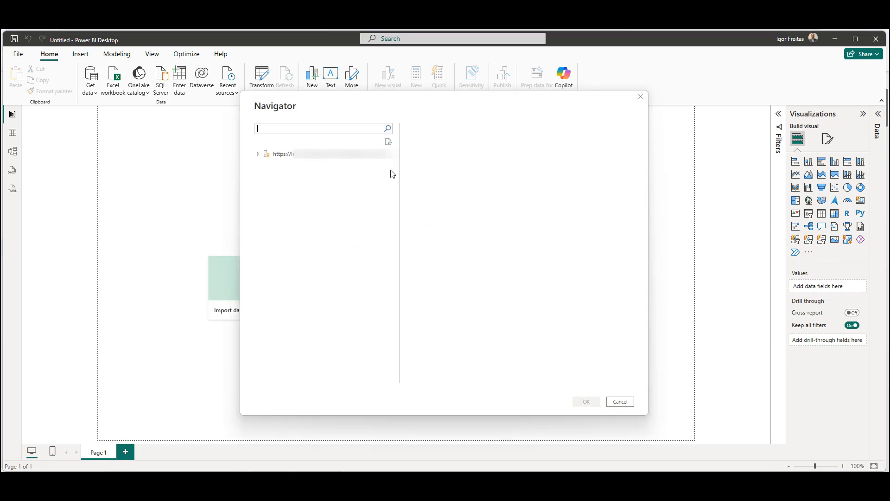
- In the Navigator, search for "linked" under the tutorial folder and load the linked models cube
click(257, 156)
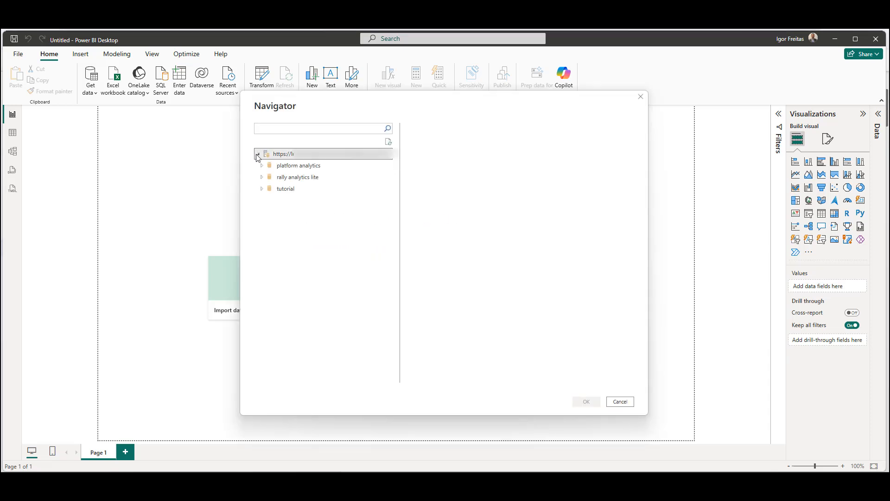
click(261, 192)
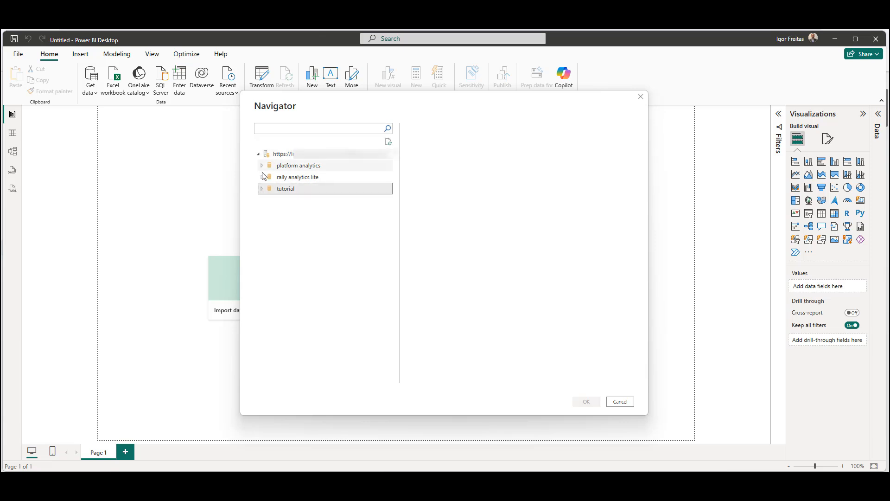
click(277, 130)
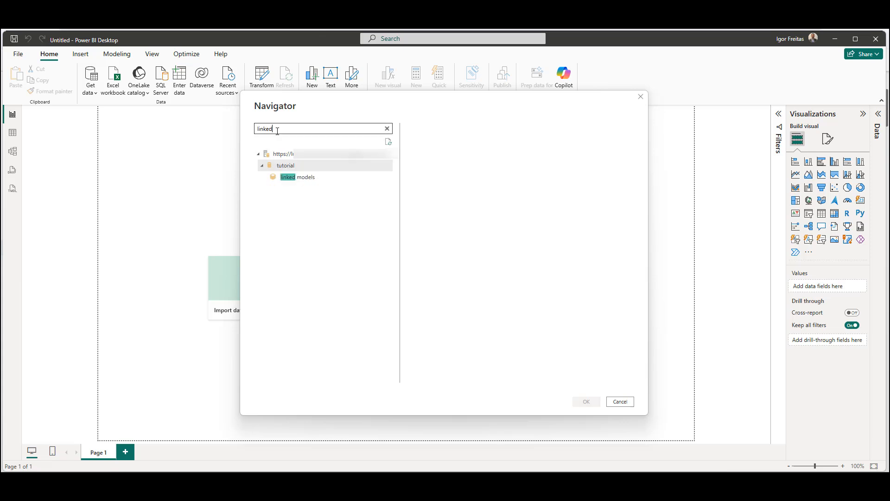
click(309, 180)
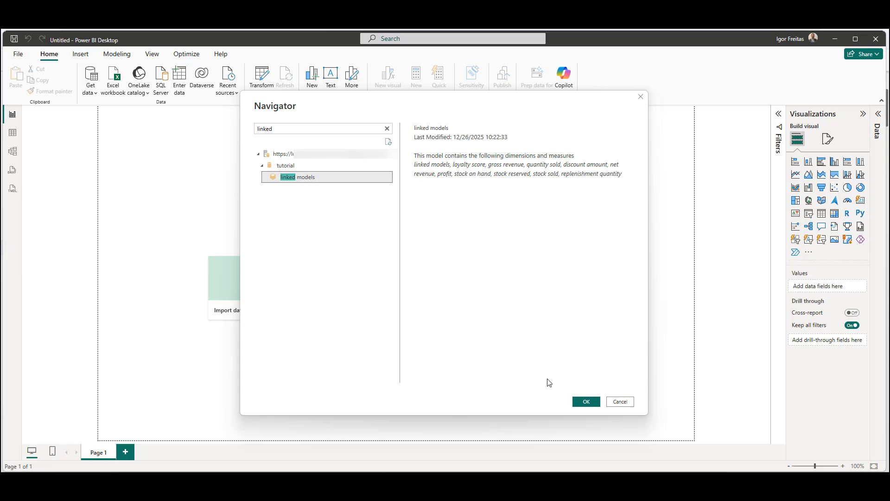
click(594, 405)
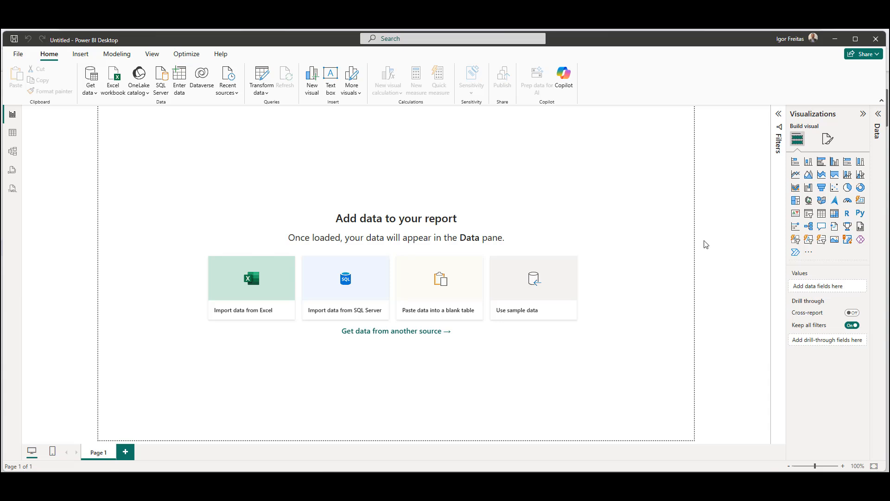
- Open the Data pane and expand the linked models field list
click(877, 116)
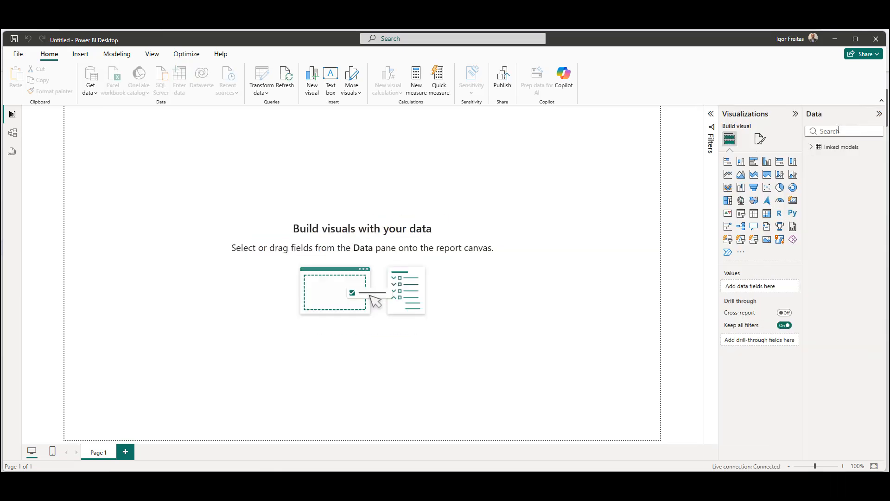
click(812, 147)
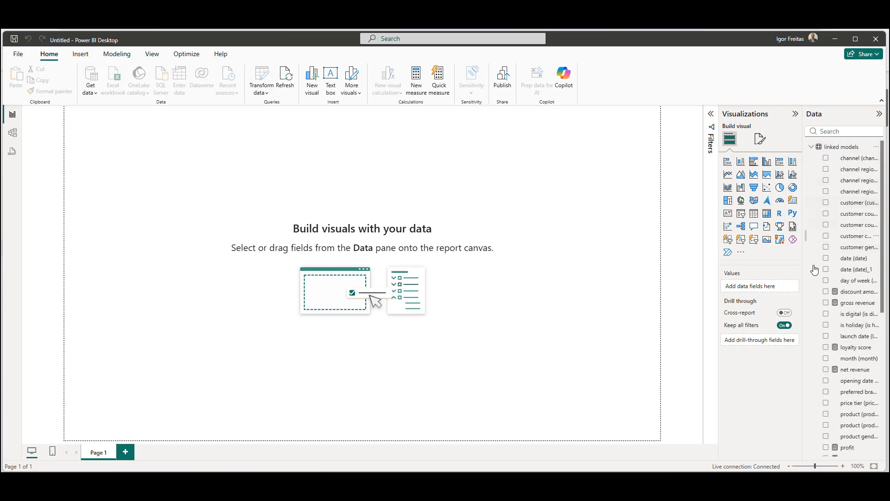
mouse_move(818, 255)
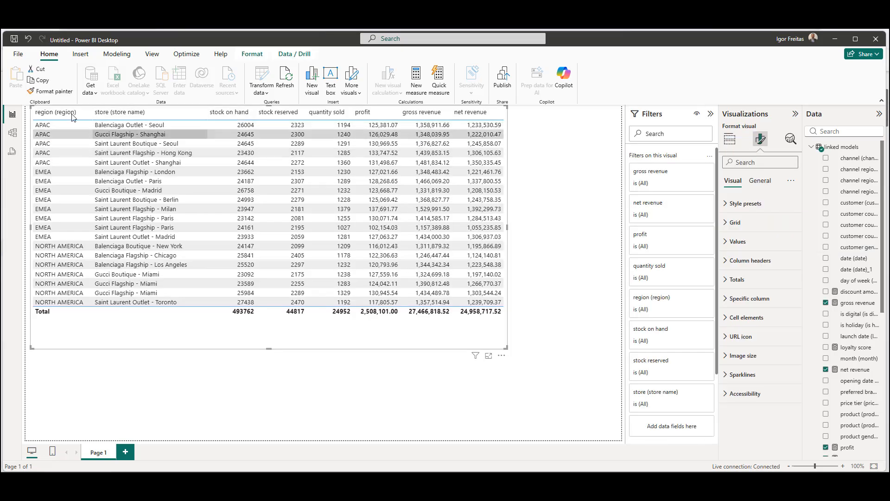
- Compare the Power BI table with the Tableau dashboard window, then minimize Tableau
drag(1, 47, 490, 153)
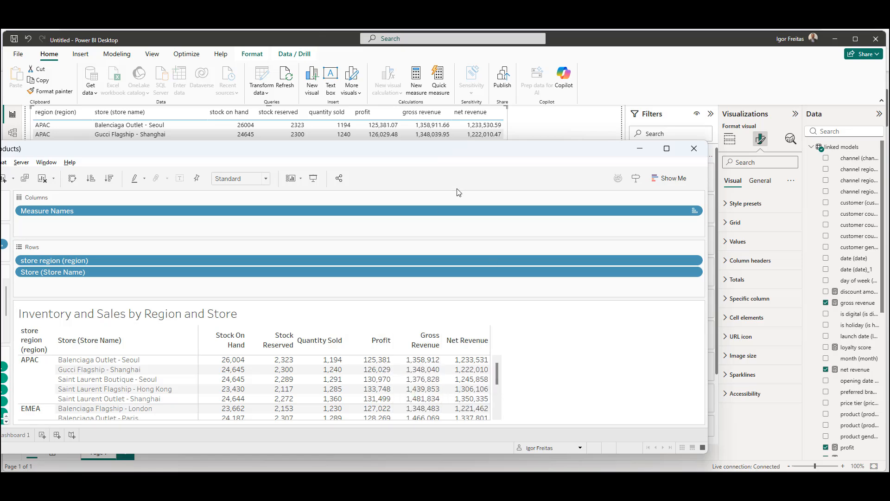
click(636, 148)
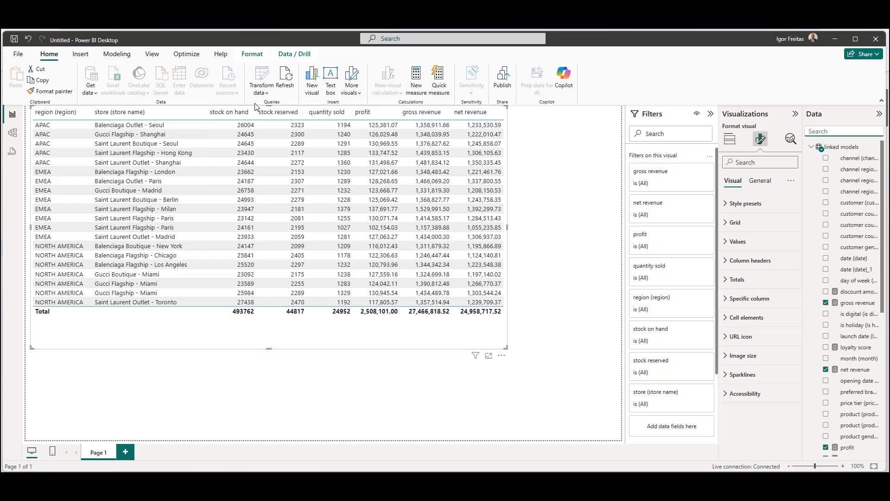